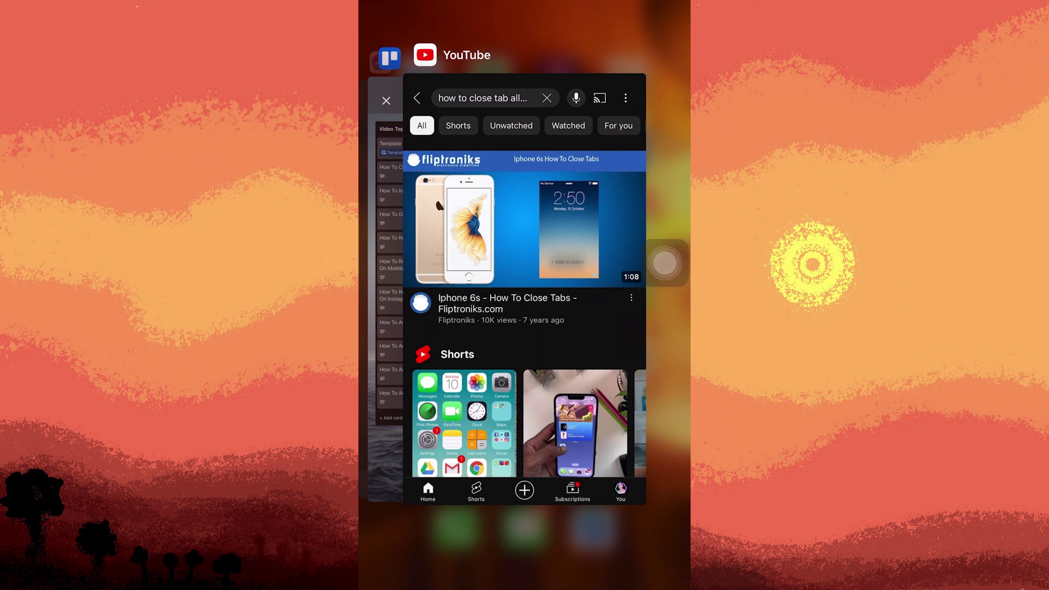
scroll(524, 287, left, 3)
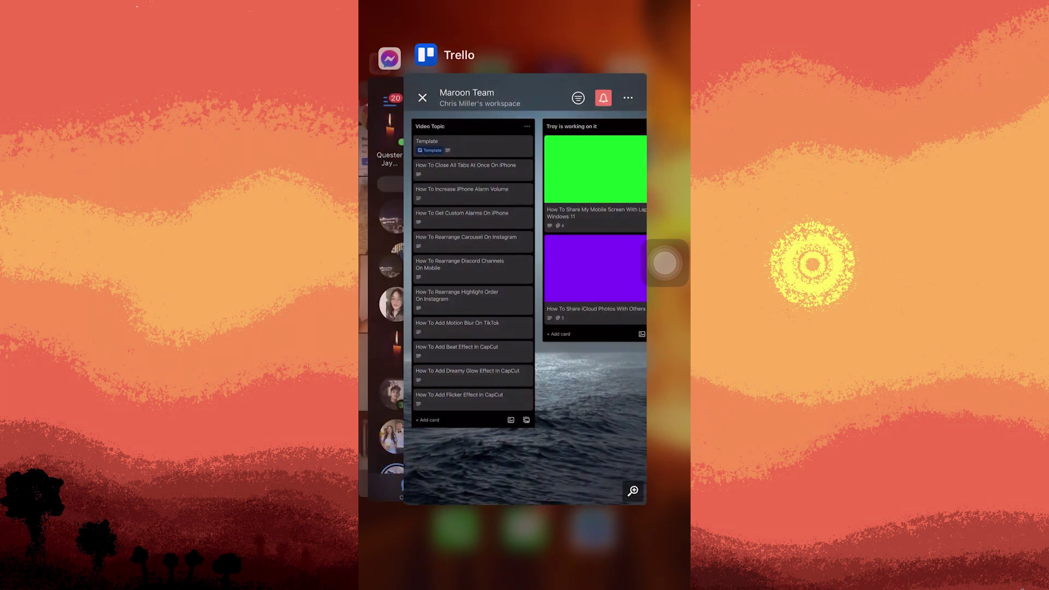
scroll(524, 287, left, 3)
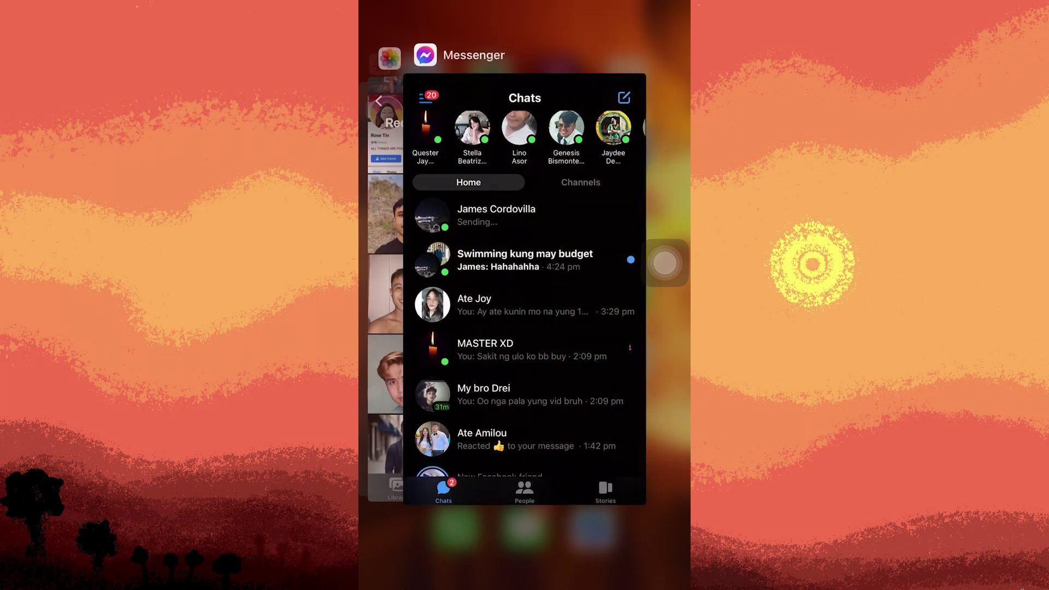
scroll(524, 286, down, 5)
scroll(525, 287, left, 3)
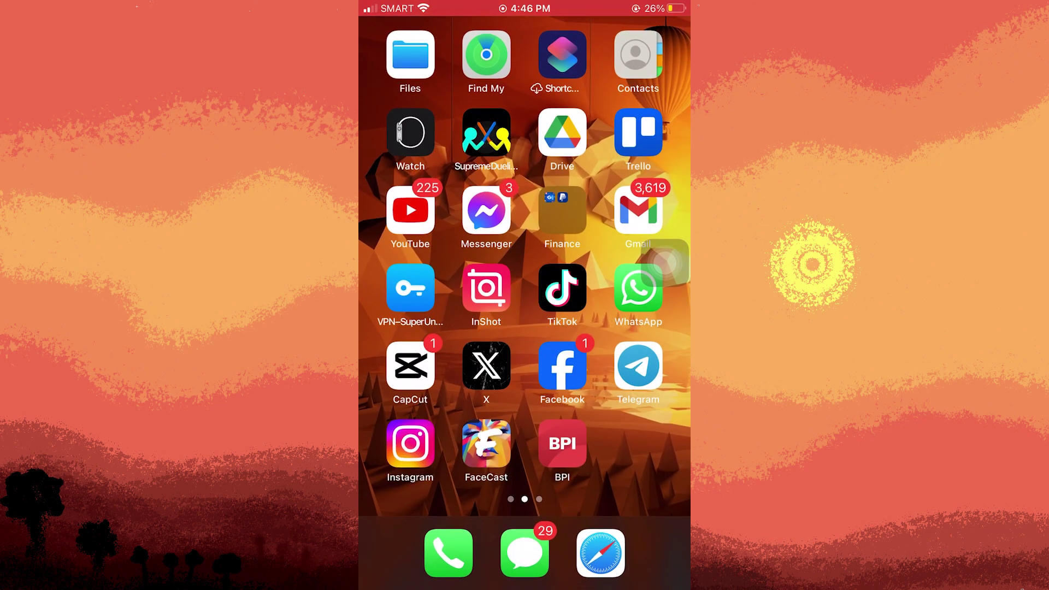
- Reopen the app switcher with a double-tap on the AssistiveTouch Home button
double_click(384, 24)
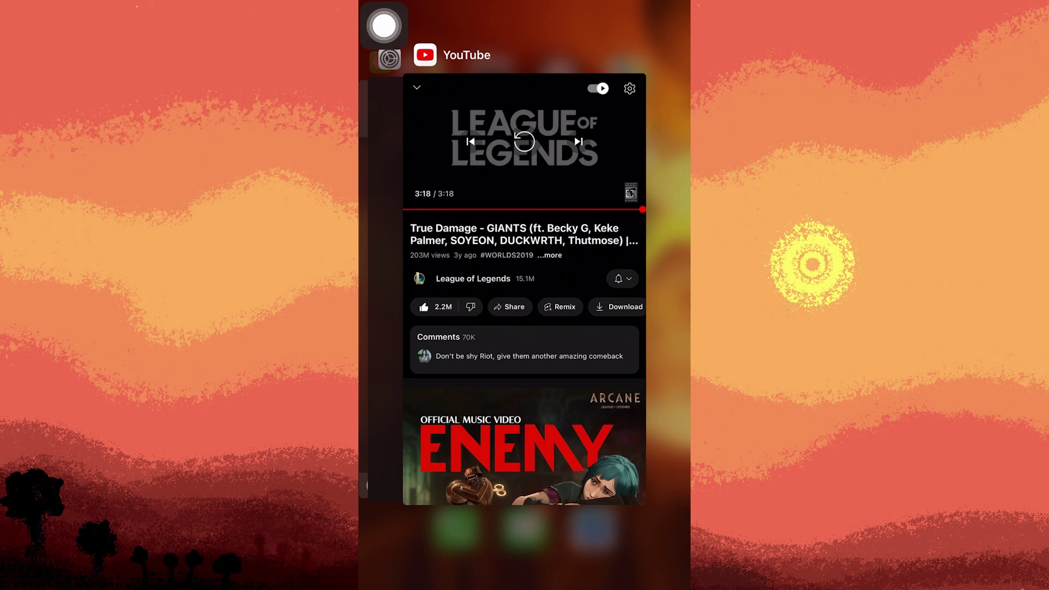
scroll(525, 287, left, 3)
scroll(525, 287, left, 3)
scroll(525, 287, left, 3)
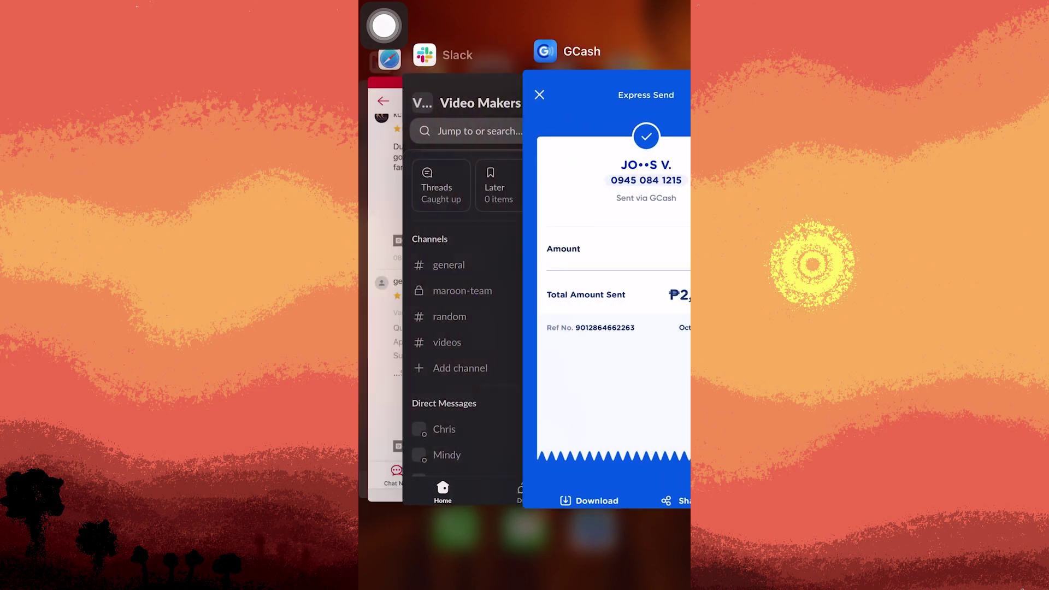
scroll(525, 287, right, 3)
scroll(524, 286, right, 3)
scroll(524, 288, left, 3)
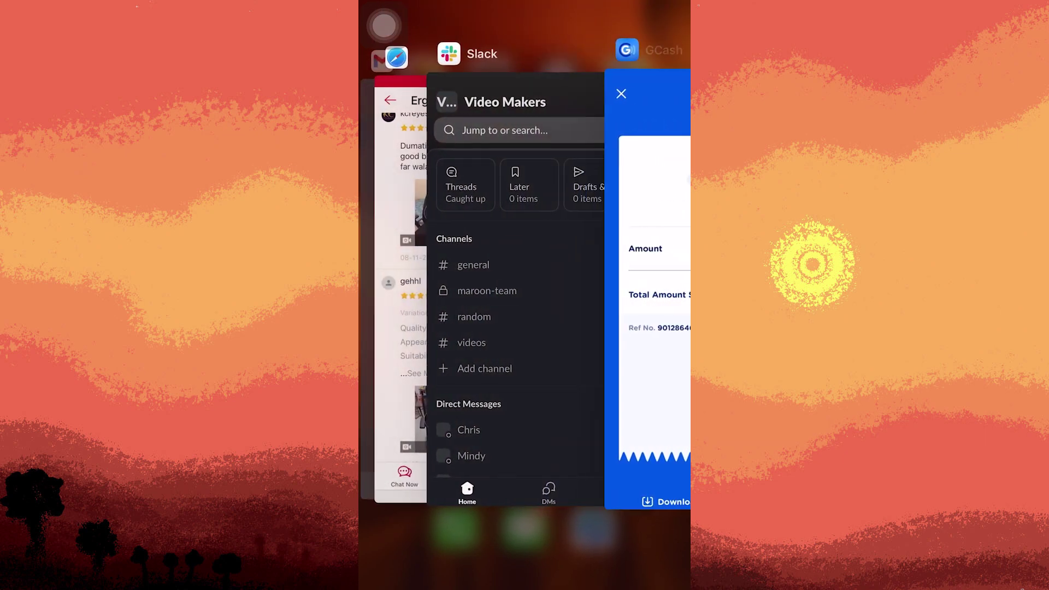
scroll(524, 288, left, 3)
scroll(524, 287, left, 3)
scroll(524, 287, left, 3)
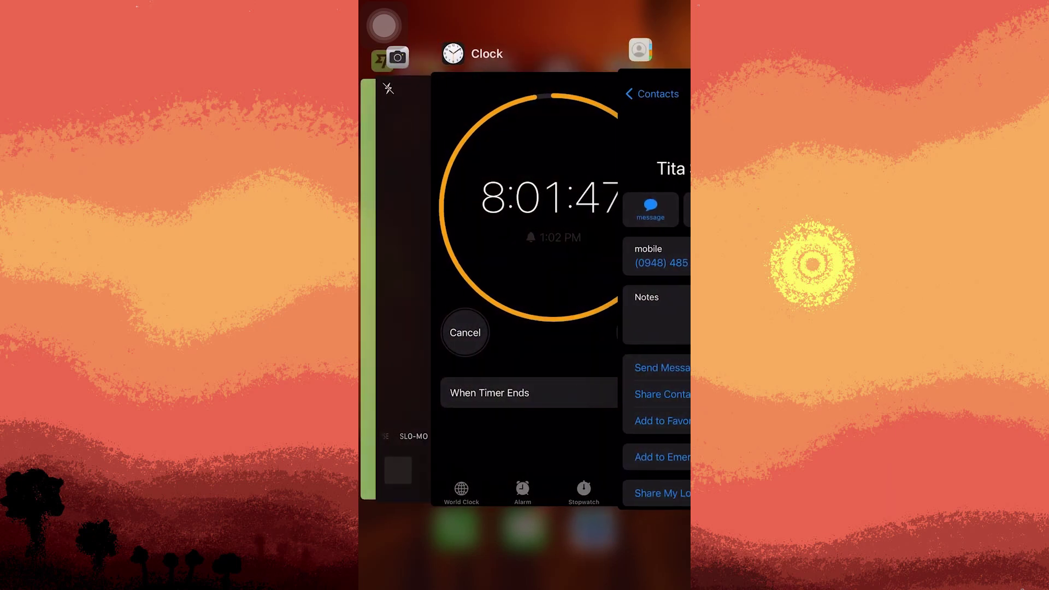
scroll(524, 287, left, 2)
scroll(524, 286, left, 3)
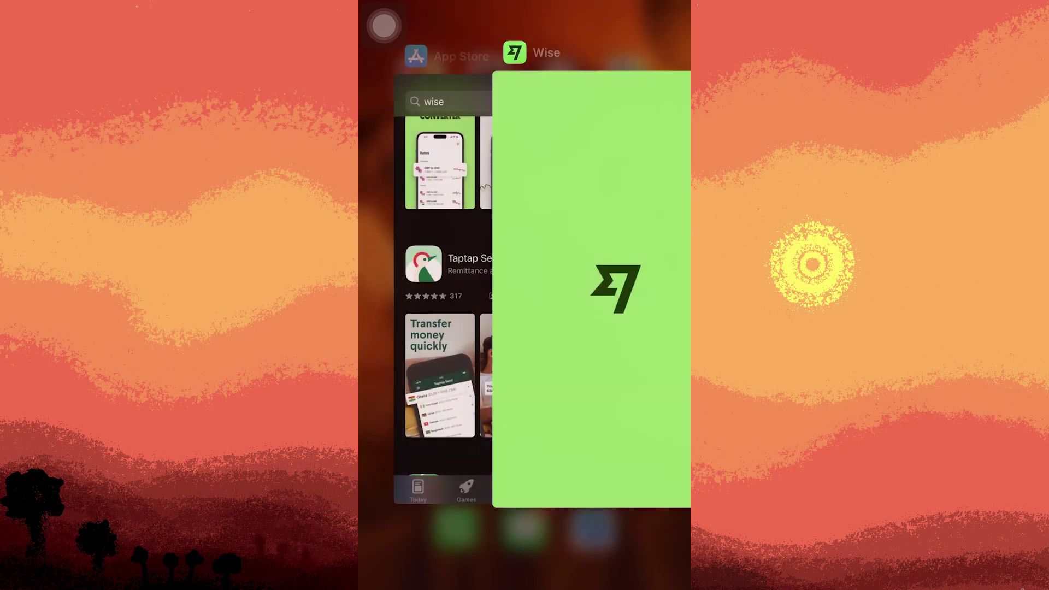
scroll(524, 286, left, 3)
scroll(524, 286, left, 3)
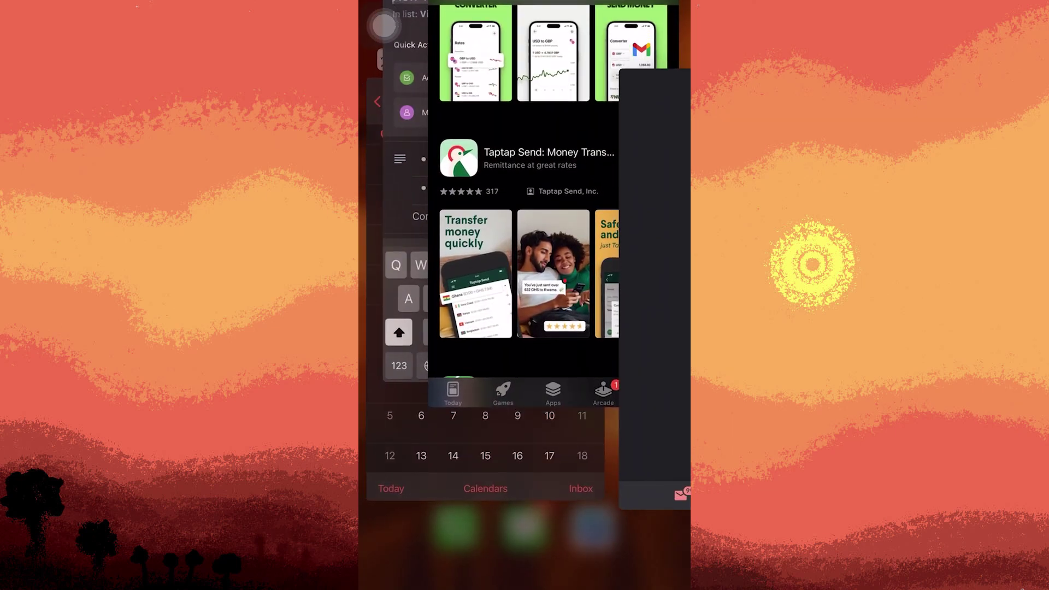
scroll(525, 286, left, 2)
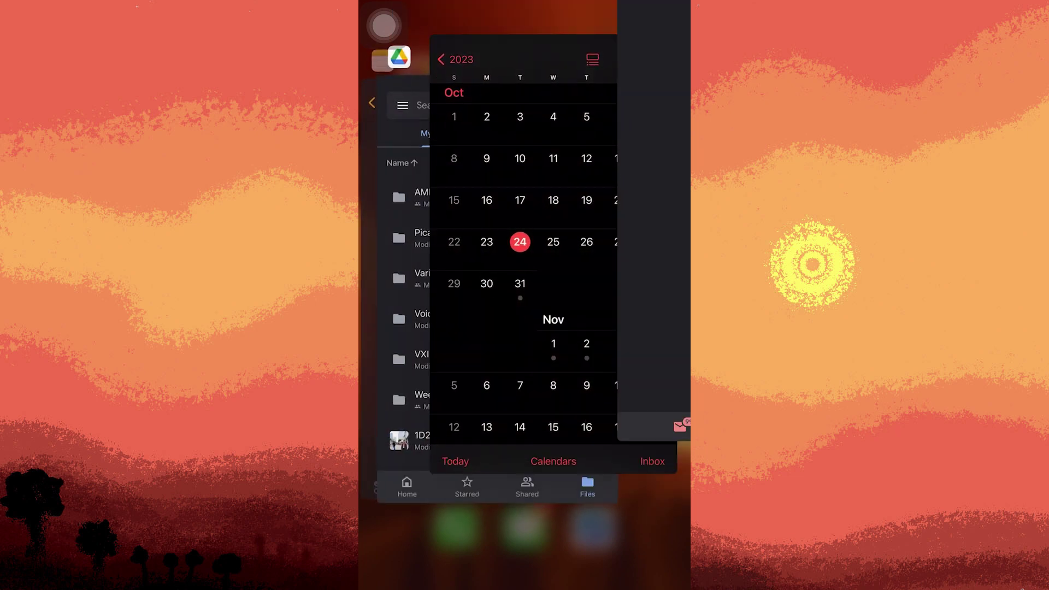
scroll(524, 287, left, 2)
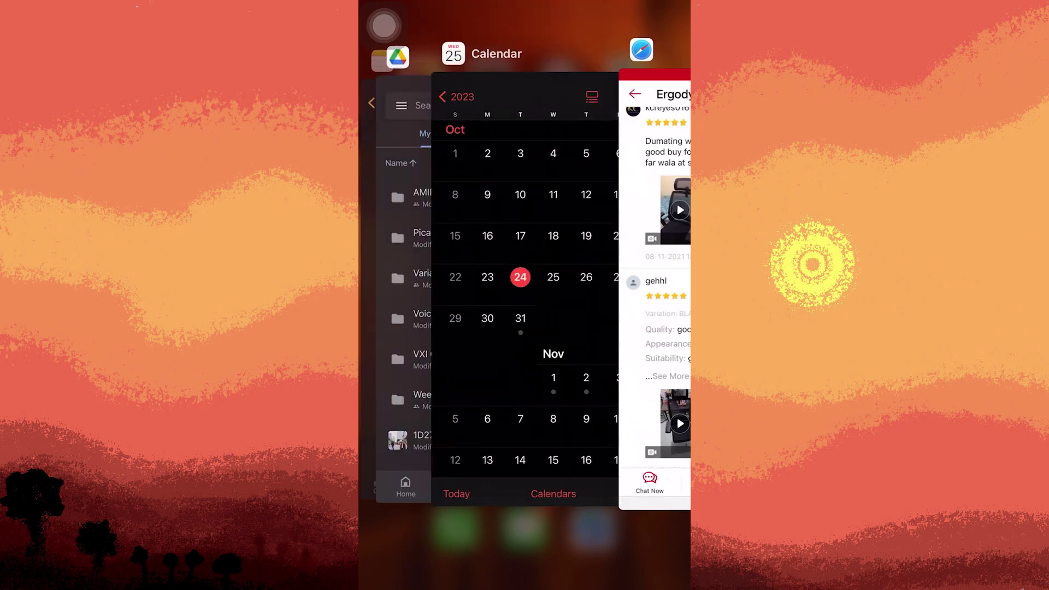
- Dismiss the app switcher, returning to the first home screen page
click(525, 541)
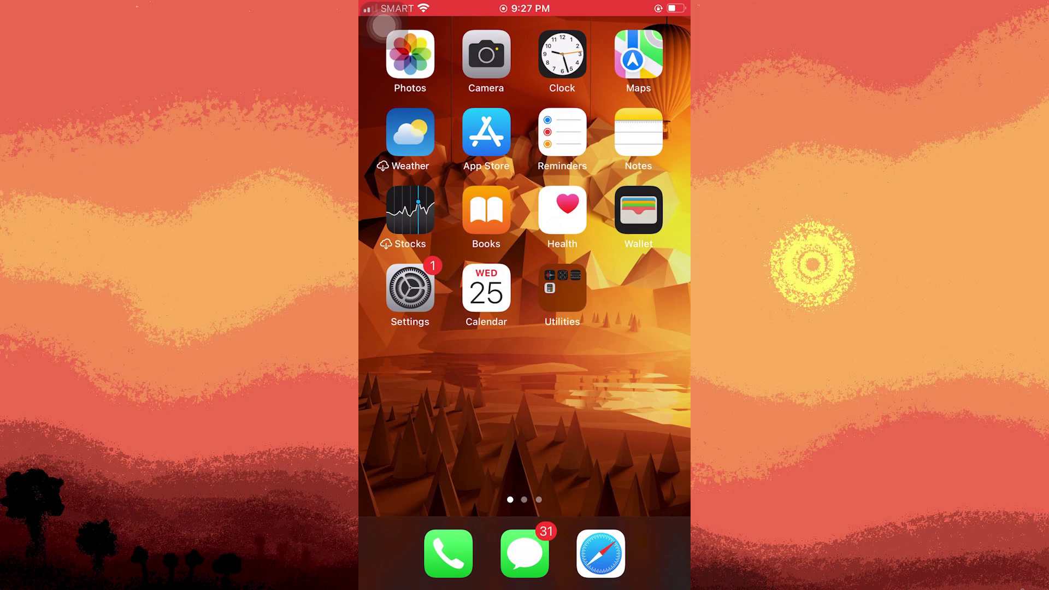